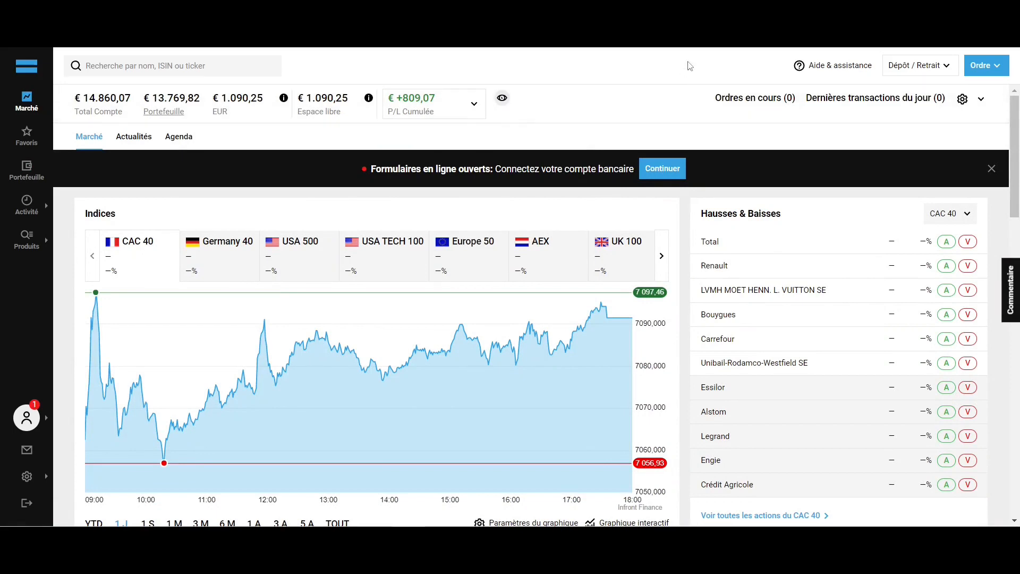
- Check the deposit and withdrawal options, and browse the news, agenda and currencies on the market page
click(860, 75)
click(910, 71)
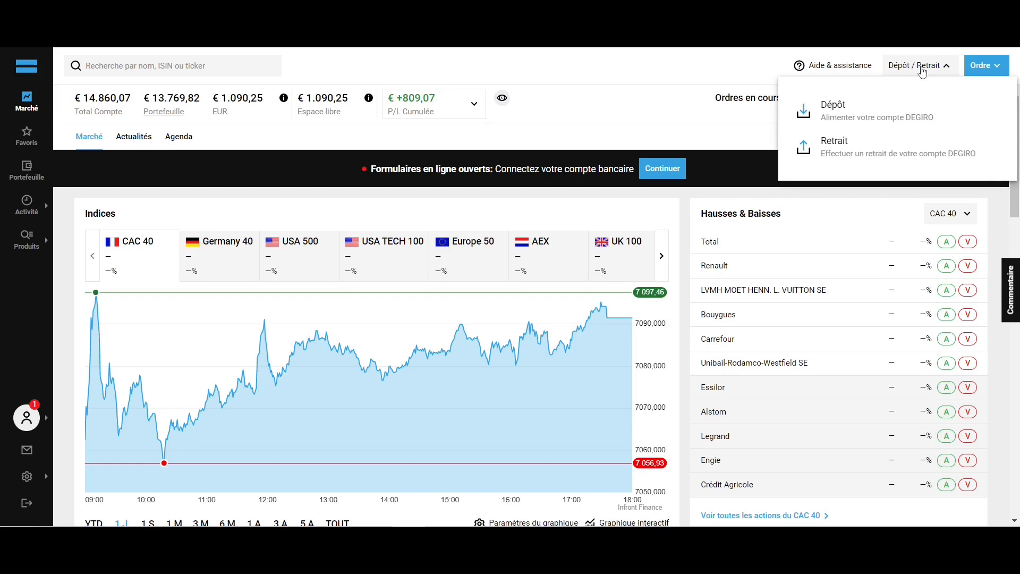
click(922, 69)
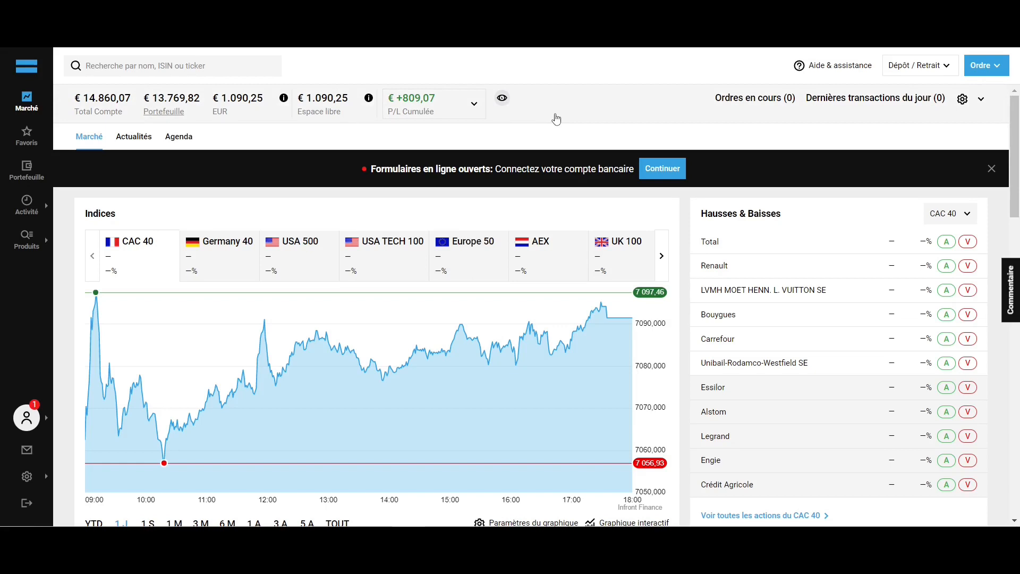
scroll(682, 215, down, 6)
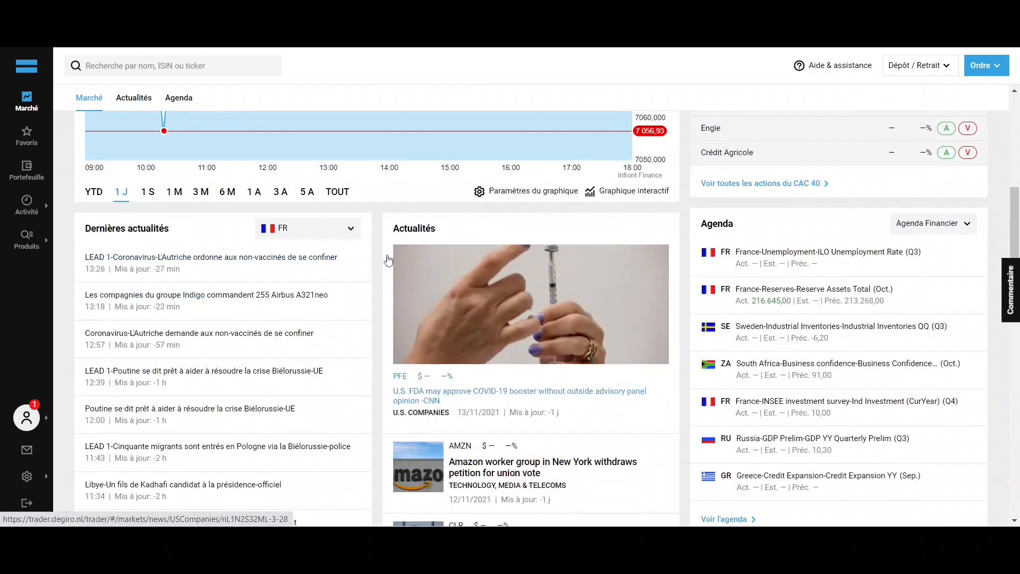
scroll(367, 263, down, 5)
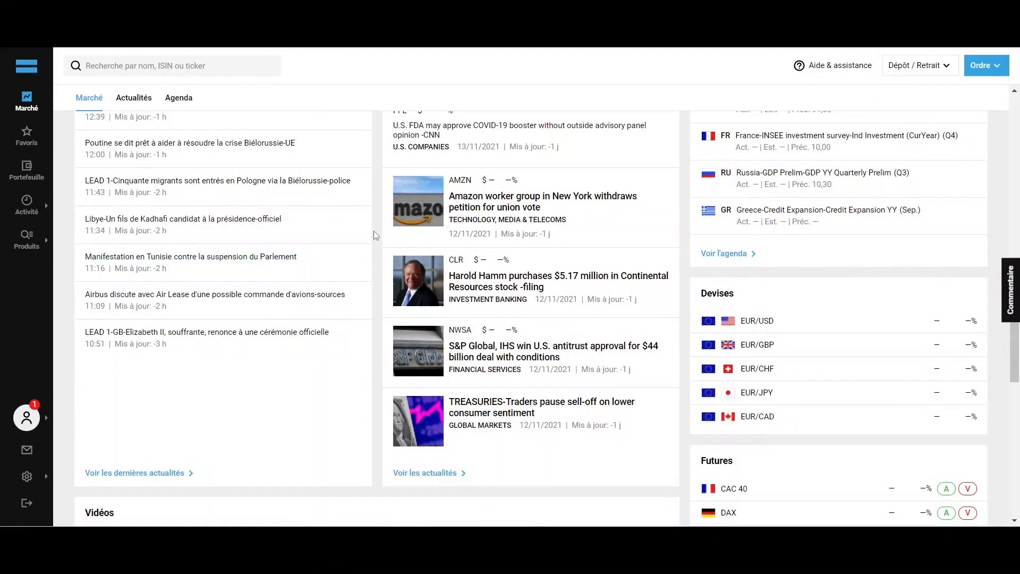
- Review the full list of favourite products
click(27, 134)
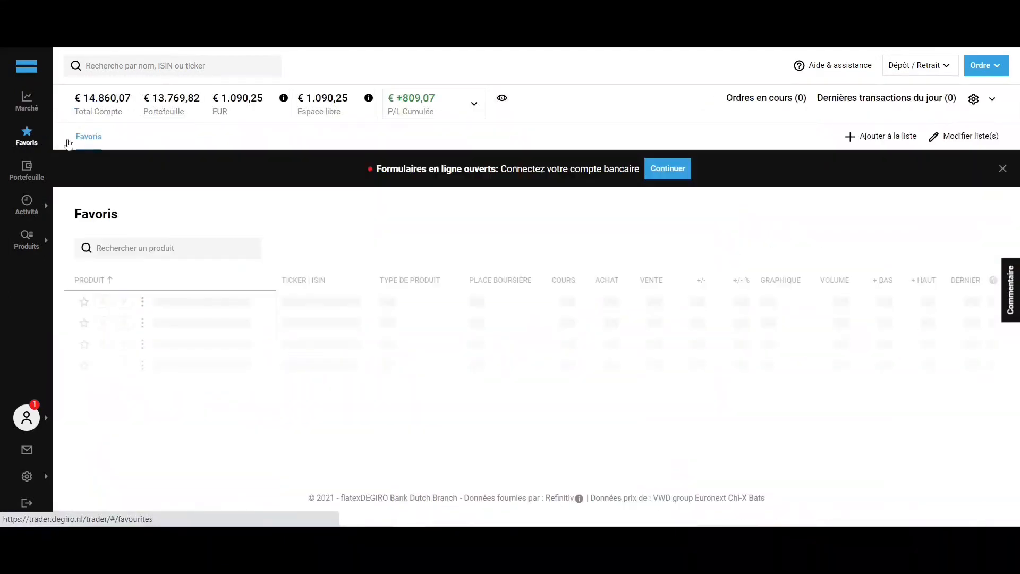
scroll(295, 207, down, 3)
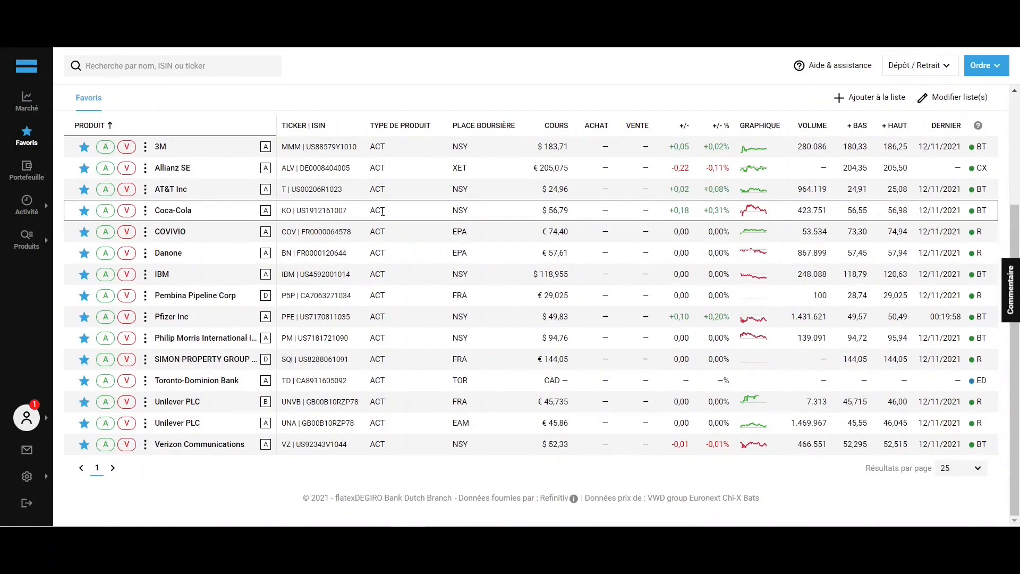
scroll(382, 211, up, 3)
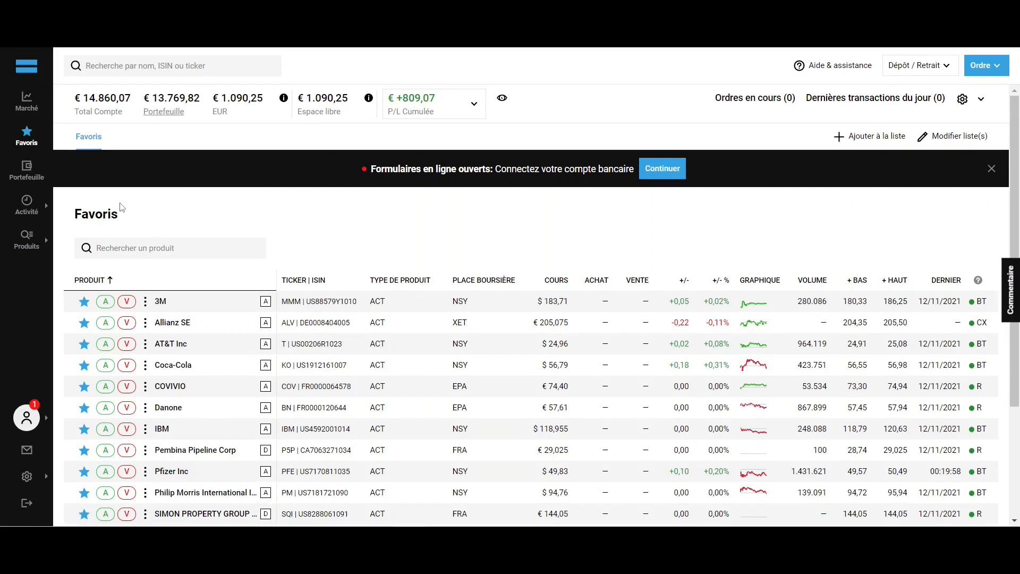
- List all shares for France from the product catalogue
mouse_move(21, 247)
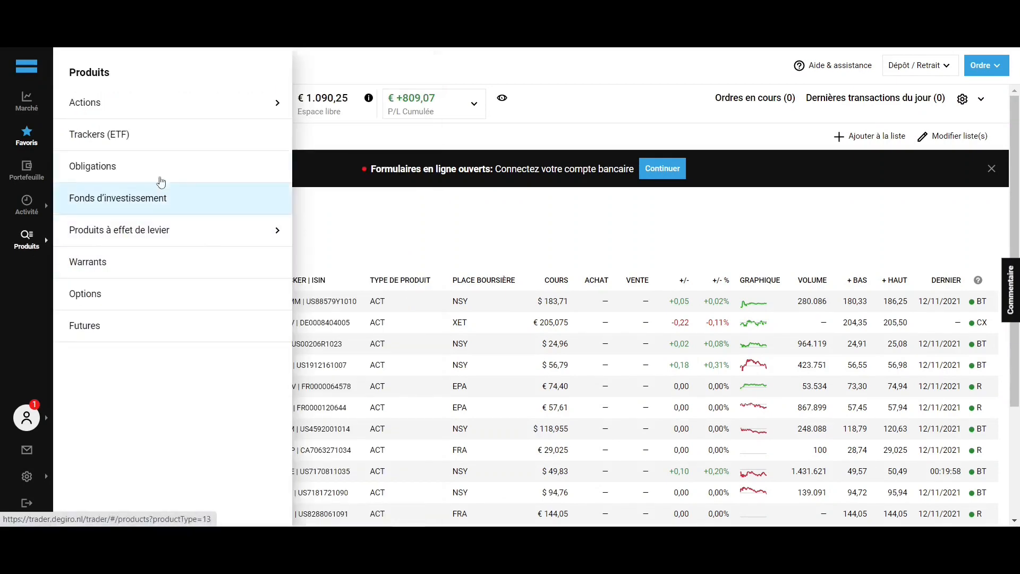
mouse_move(184, 103)
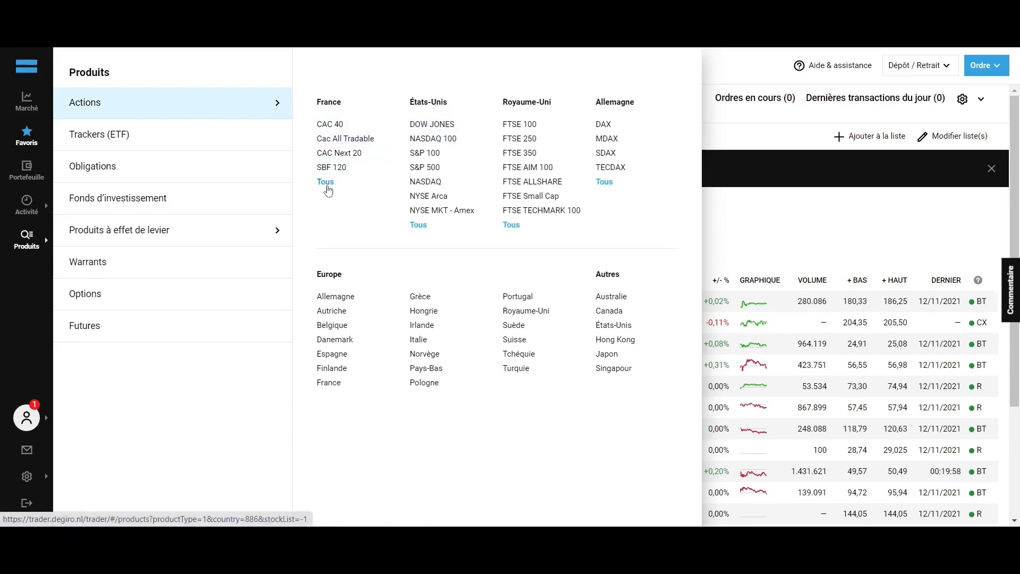
click(327, 183)
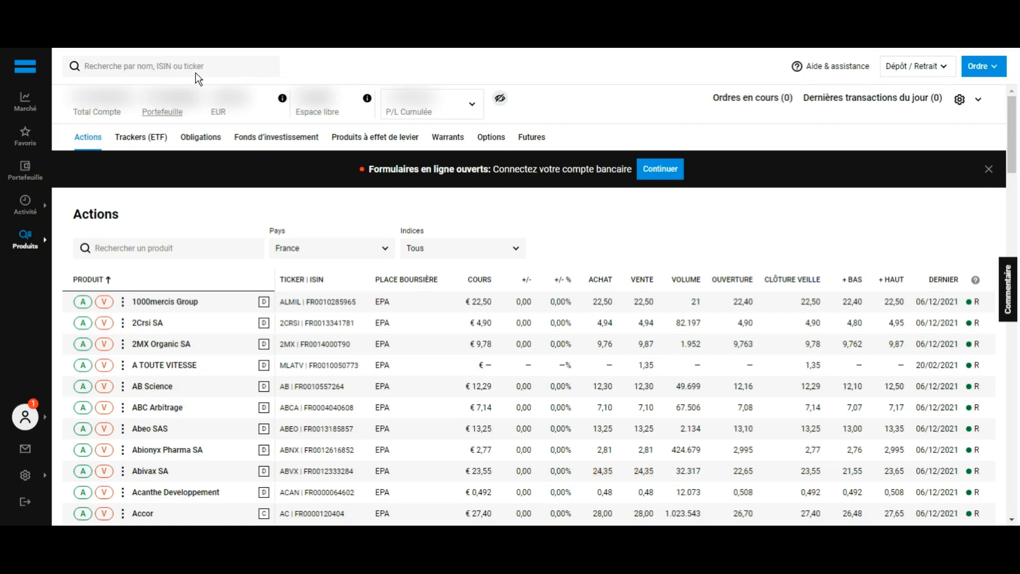
- Search for the share Media-Maker SpA and open its product page
click(162, 71)
text(Media-Maker SpA)
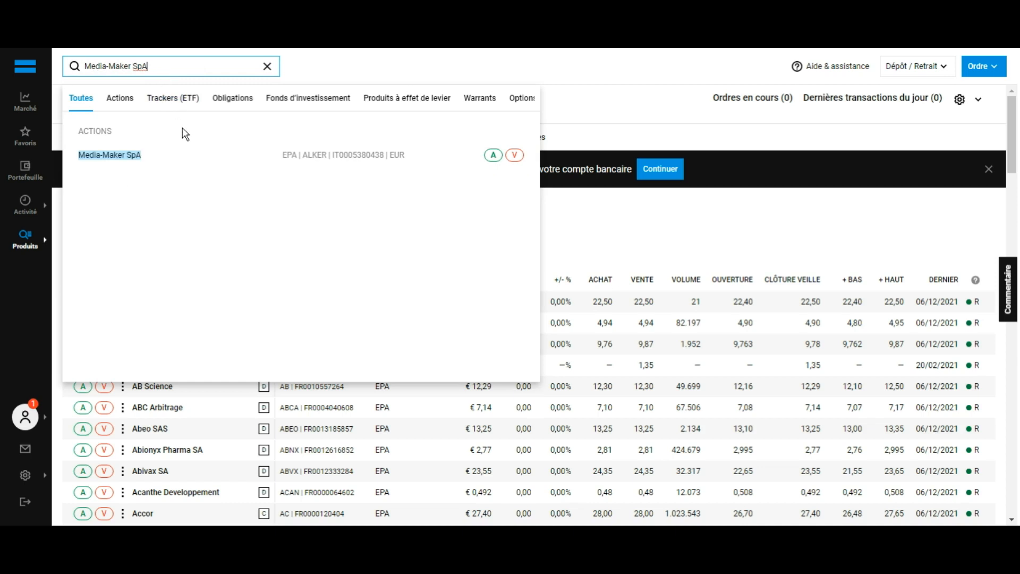
click(189, 169)
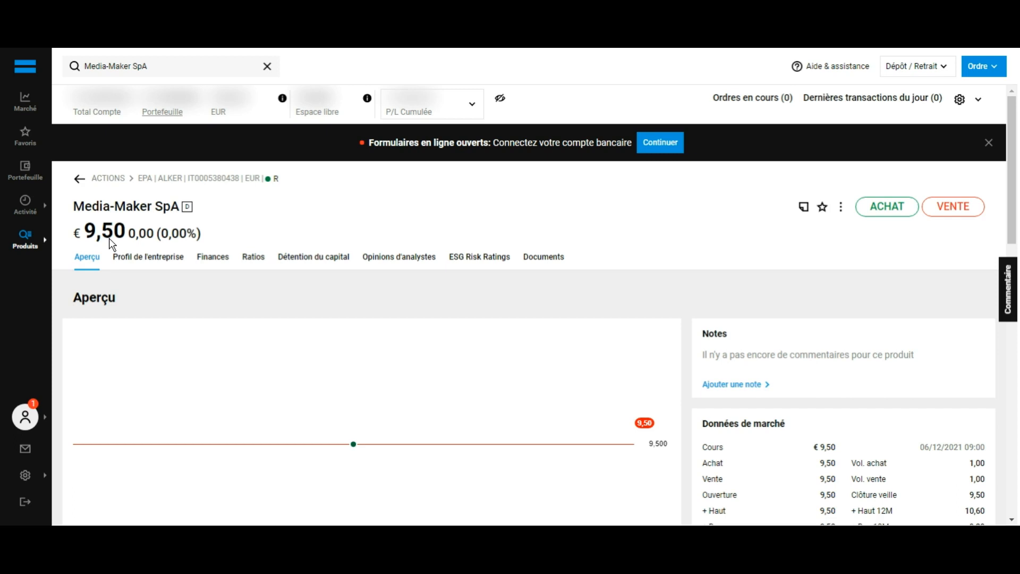
- Examine Media-Maker SpA's overview and market data, consult its finances, and return to the overview
scroll(110, 238, down, 1)
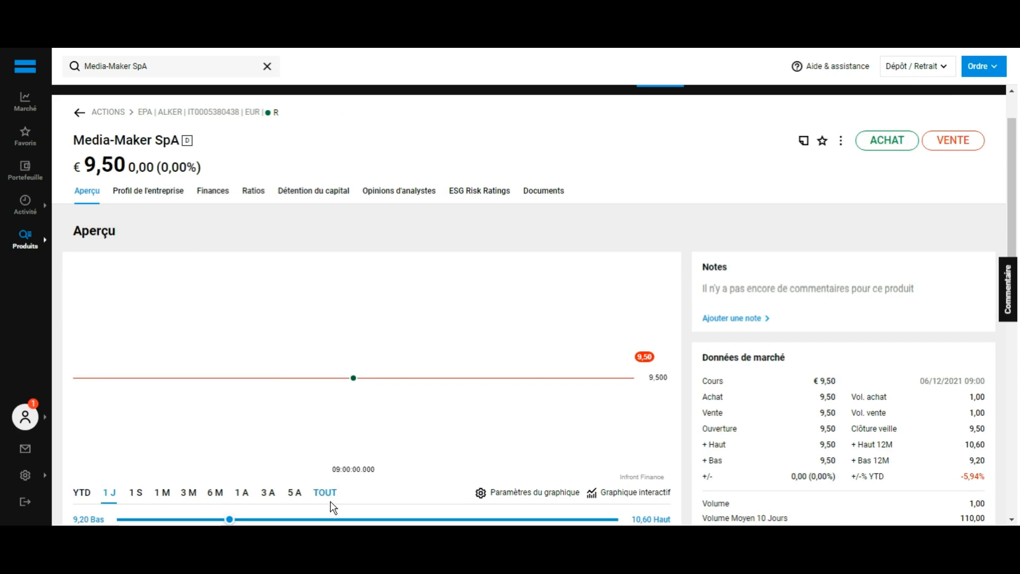
scroll(333, 507, down, 5)
scroll(328, 301, up, 4)
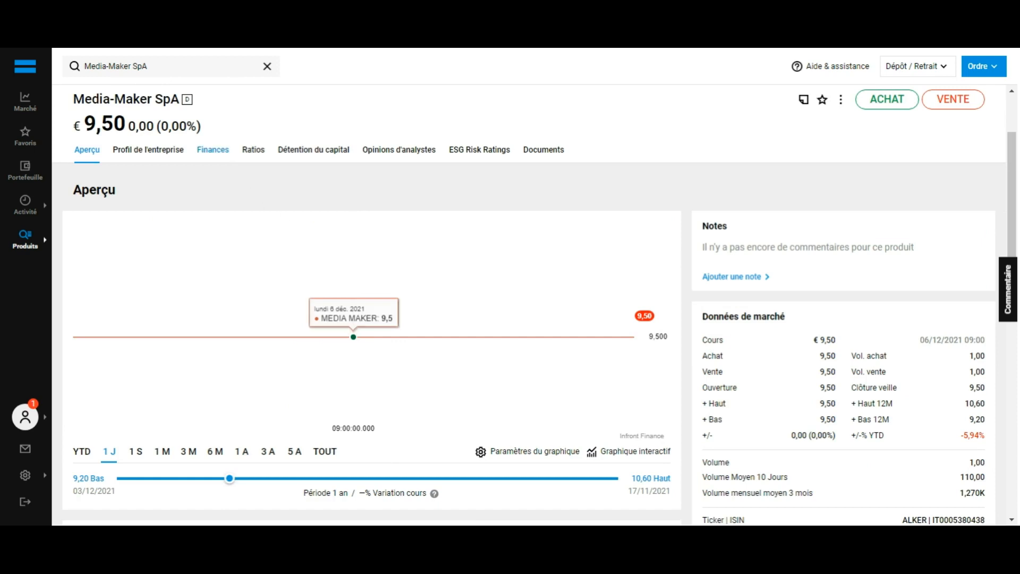
click(213, 150)
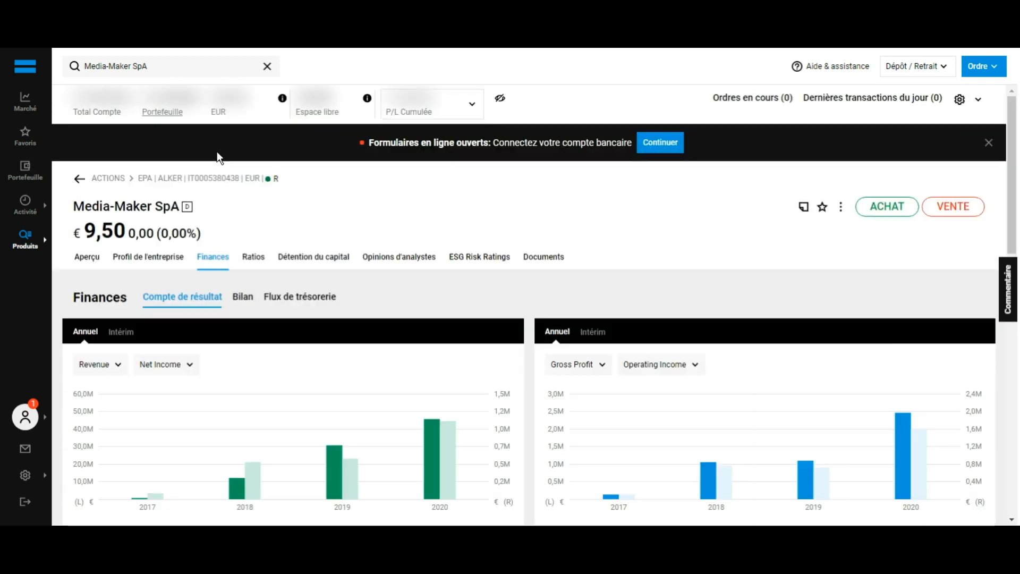
click(87, 257)
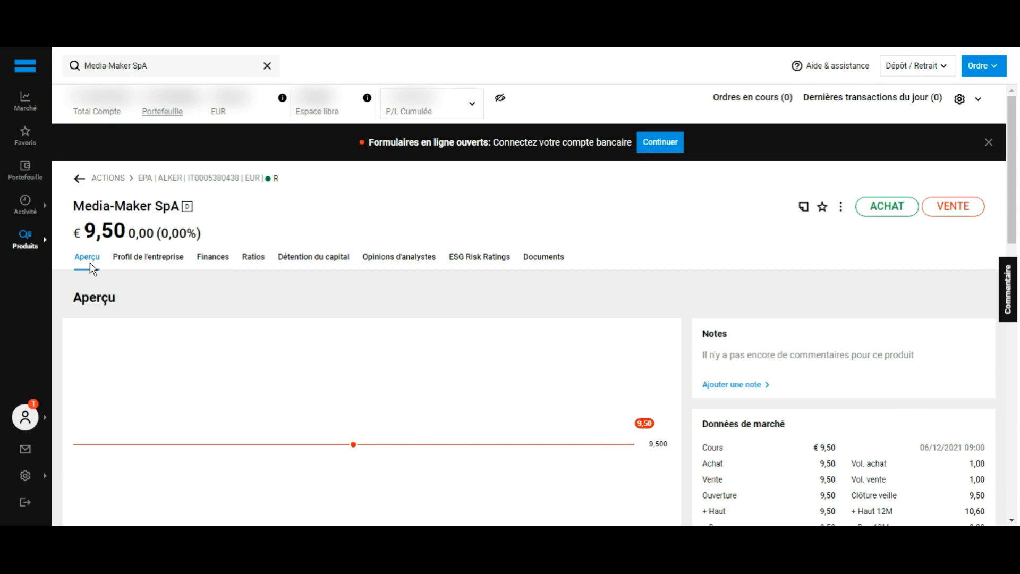
- Prepare an "Au marché" buy order for 1 Media-Maker SpA share and close the order form without validating it
click(894, 212)
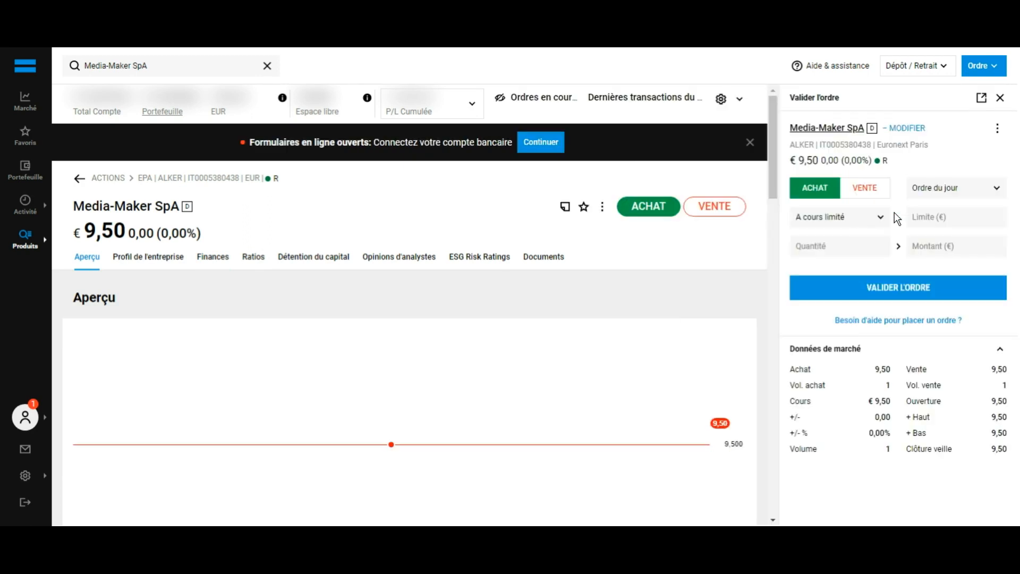
click(847, 222)
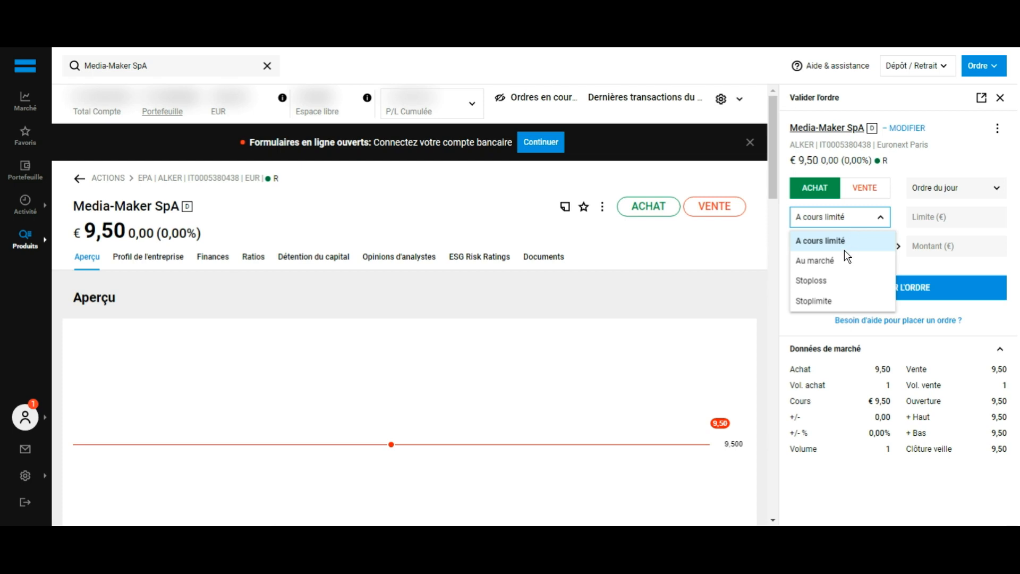
click(847, 268)
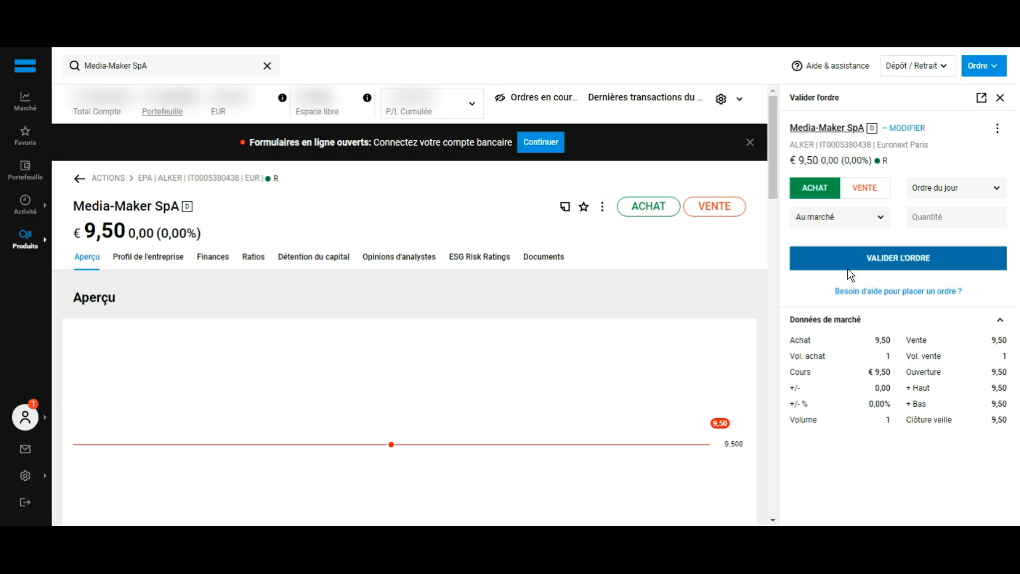
click(969, 224)
text(1)
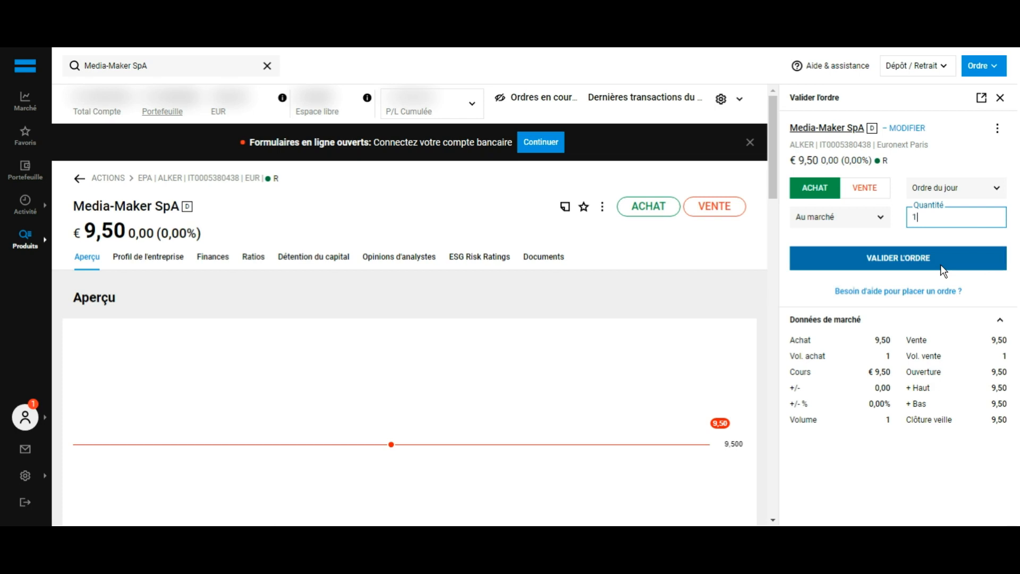
click(1000, 98)
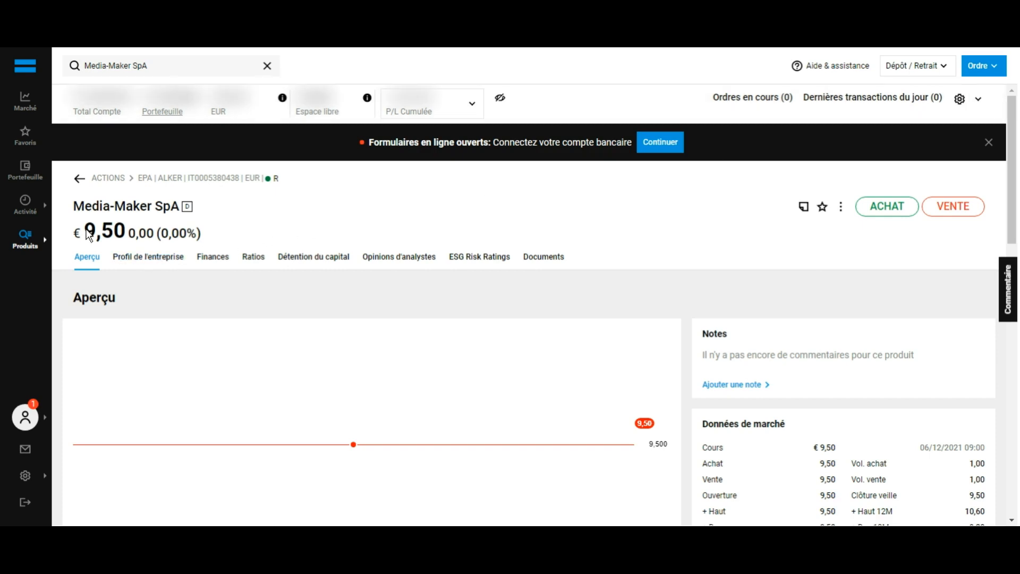
- Review the portfolio's open positions, the compensation section and the upcoming dividends
click(30, 175)
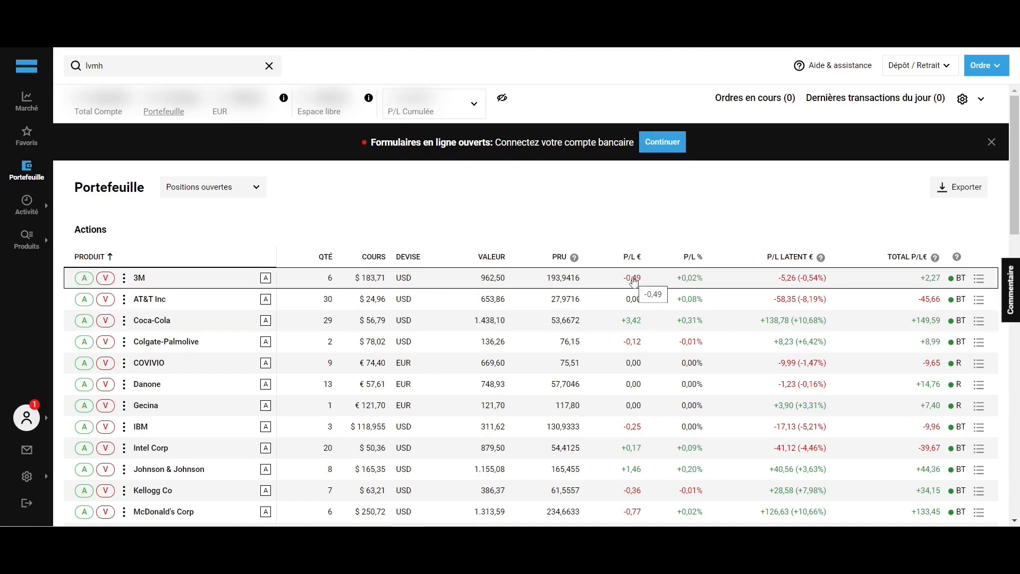
scroll(690, 263, down, 8)
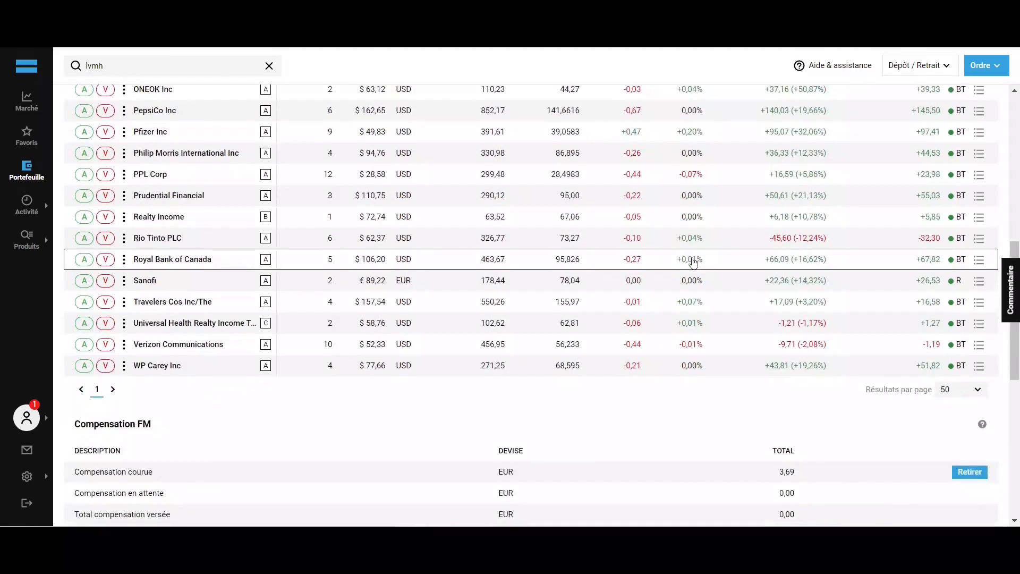
scroll(693, 262, down, 8)
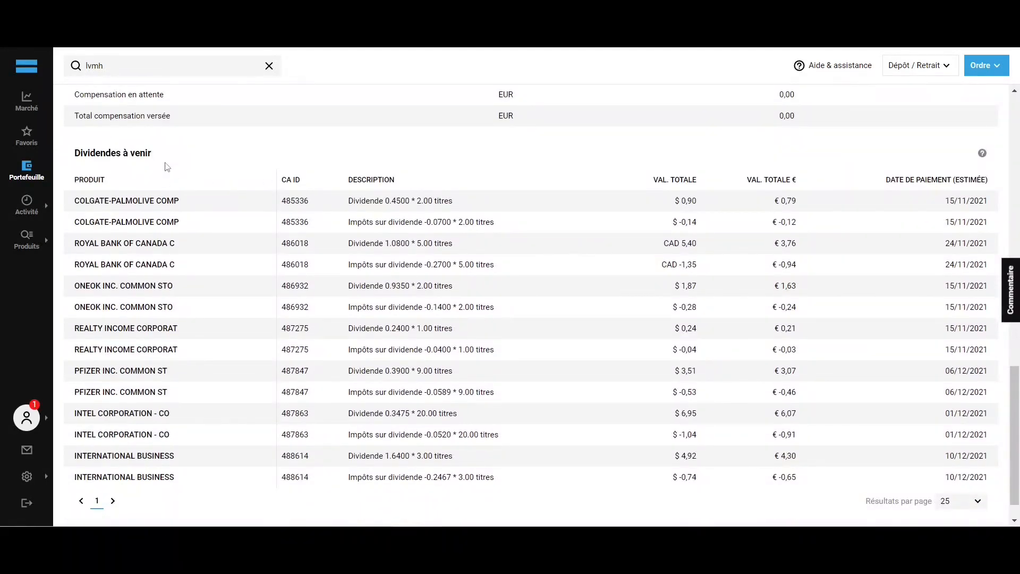
scroll(172, 168, up, 16)
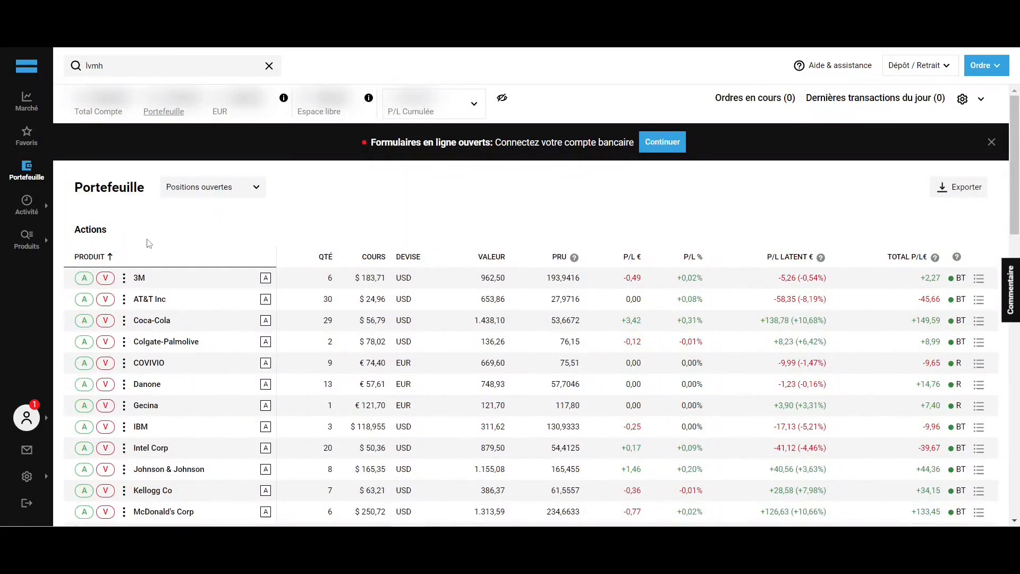
- Fill in an "Au marché" sell order for 1 share of 3M from the portfolio
click(107, 278)
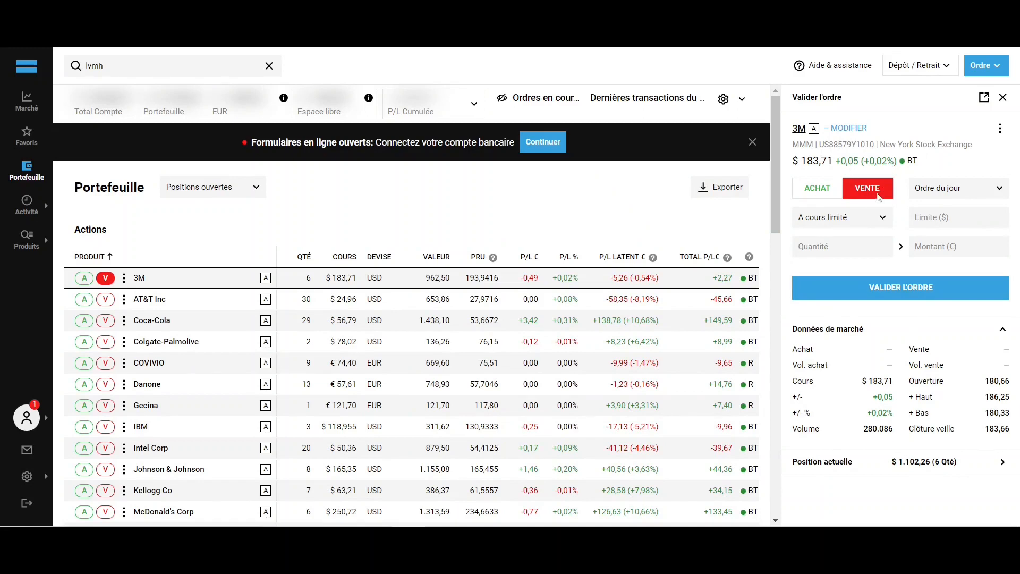
click(869, 222)
click(856, 261)
click(856, 264)
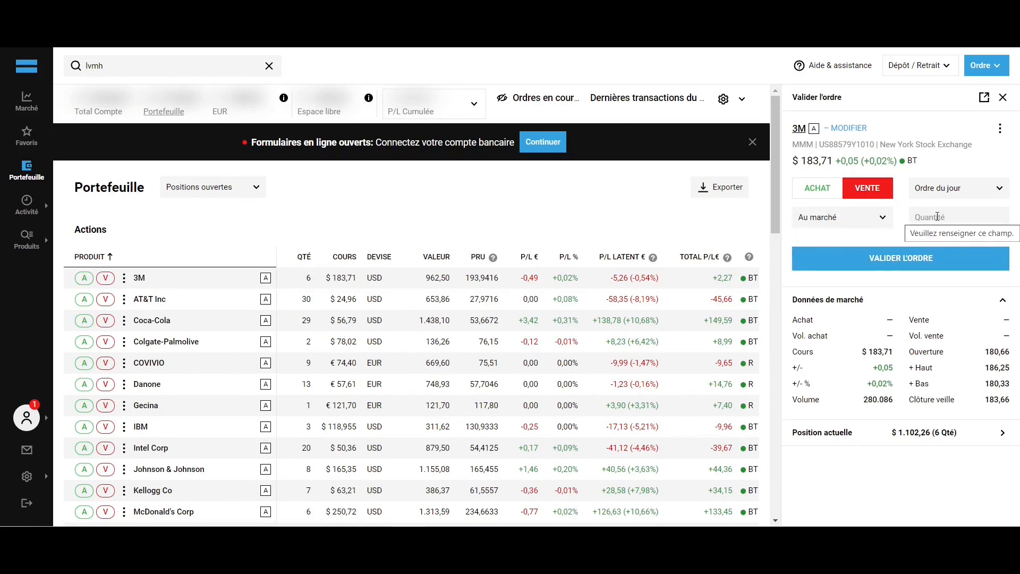
click(937, 216)
text(1)
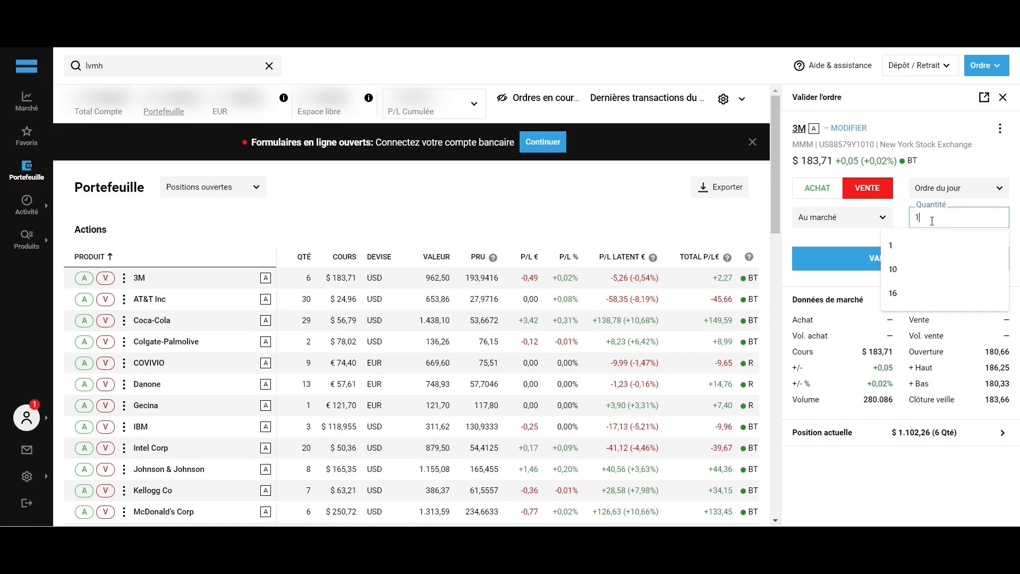
click(903, 211)
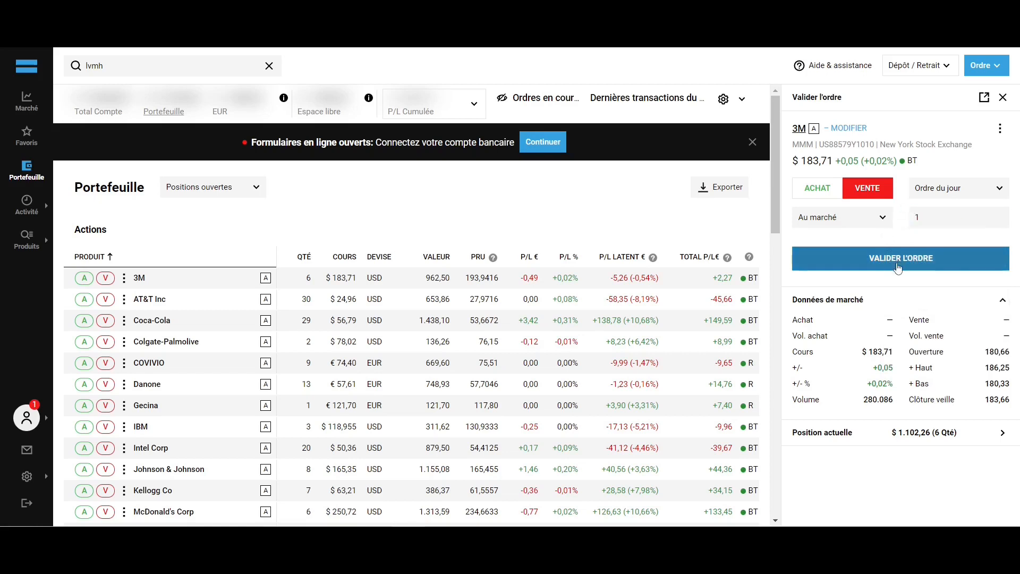